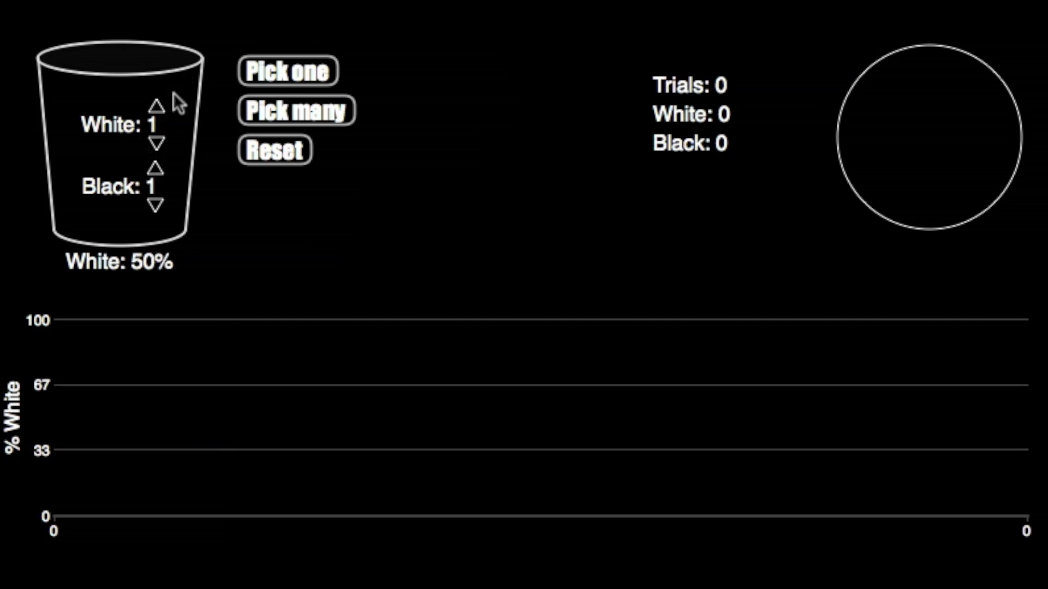
Settle the bucket at 4 white and 2 black beads and start picking many at random
left_click(155, 172)
left_click(156, 207)
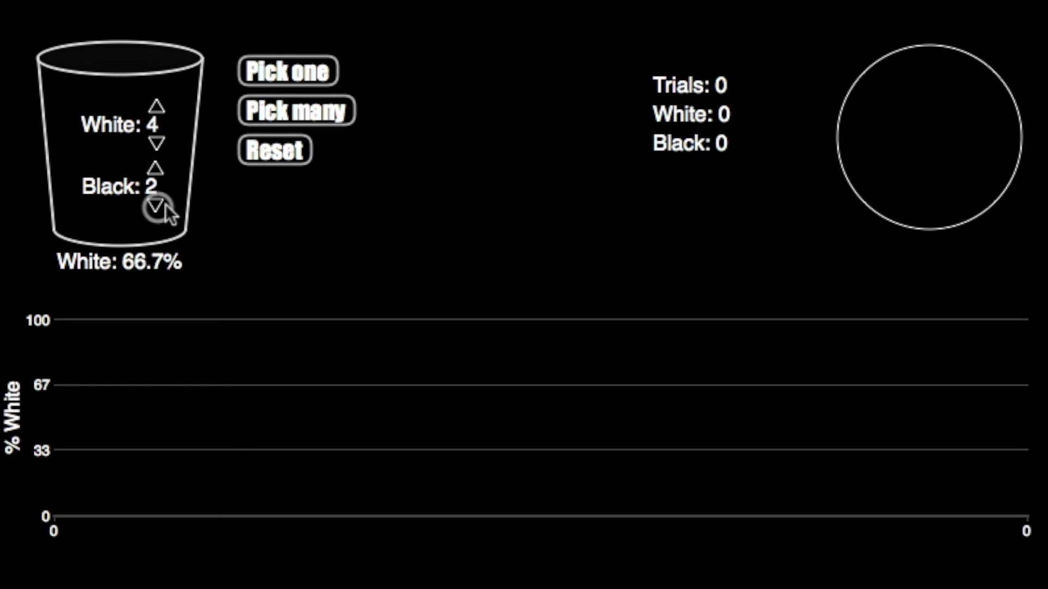
left_click(294, 110)
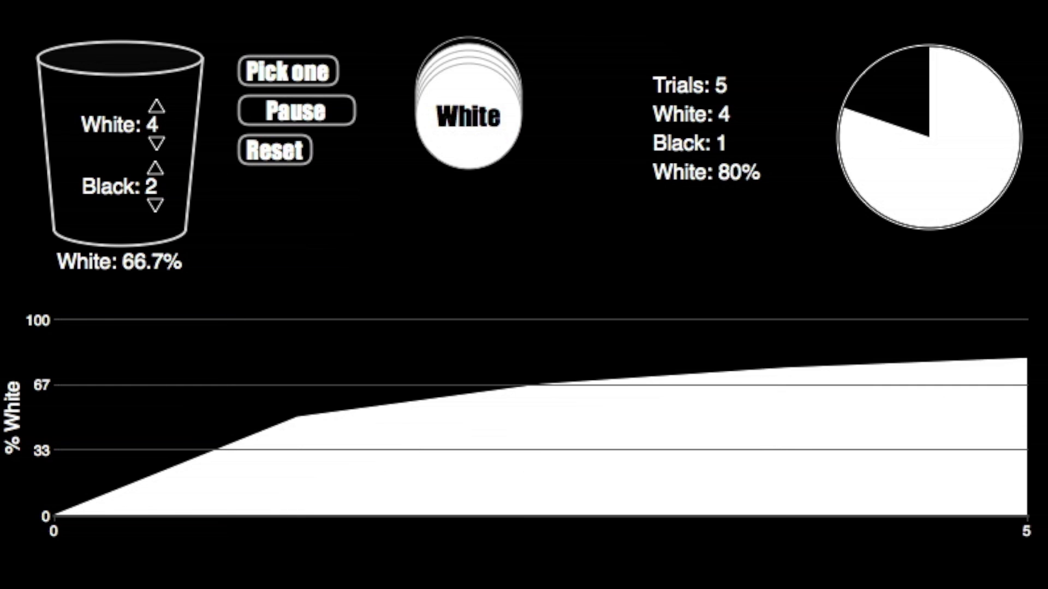